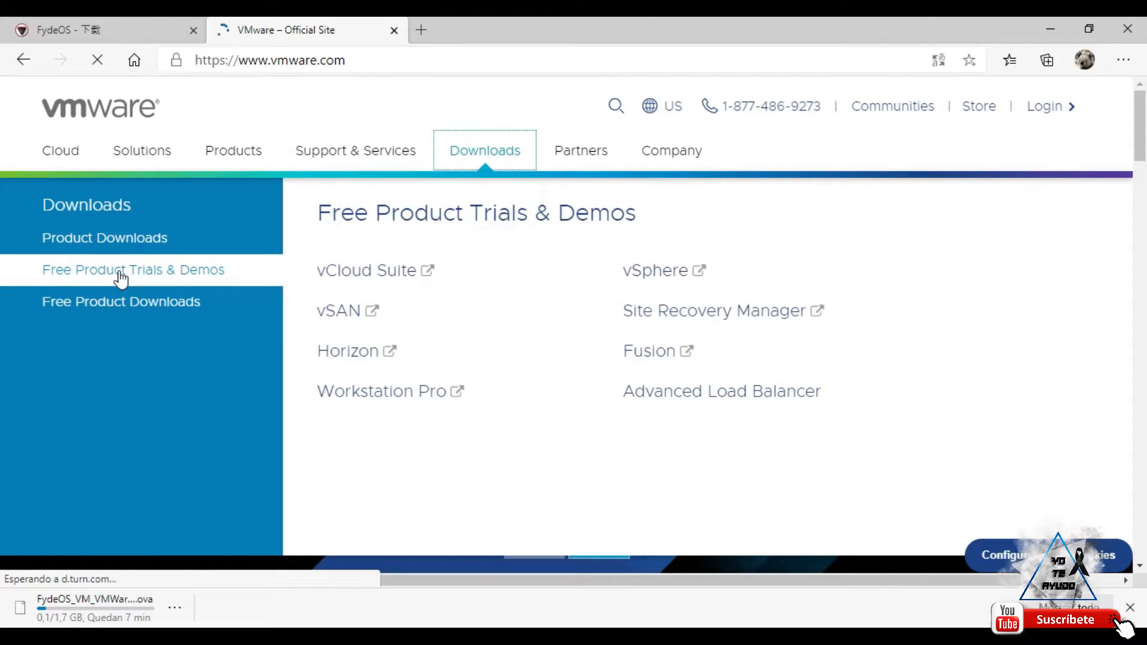
Find the free Workstation Pro trial on the VMware site and download Workstation 16 Pro for Windows.
{"action": "left_click", "coordinate": [131, 272]}
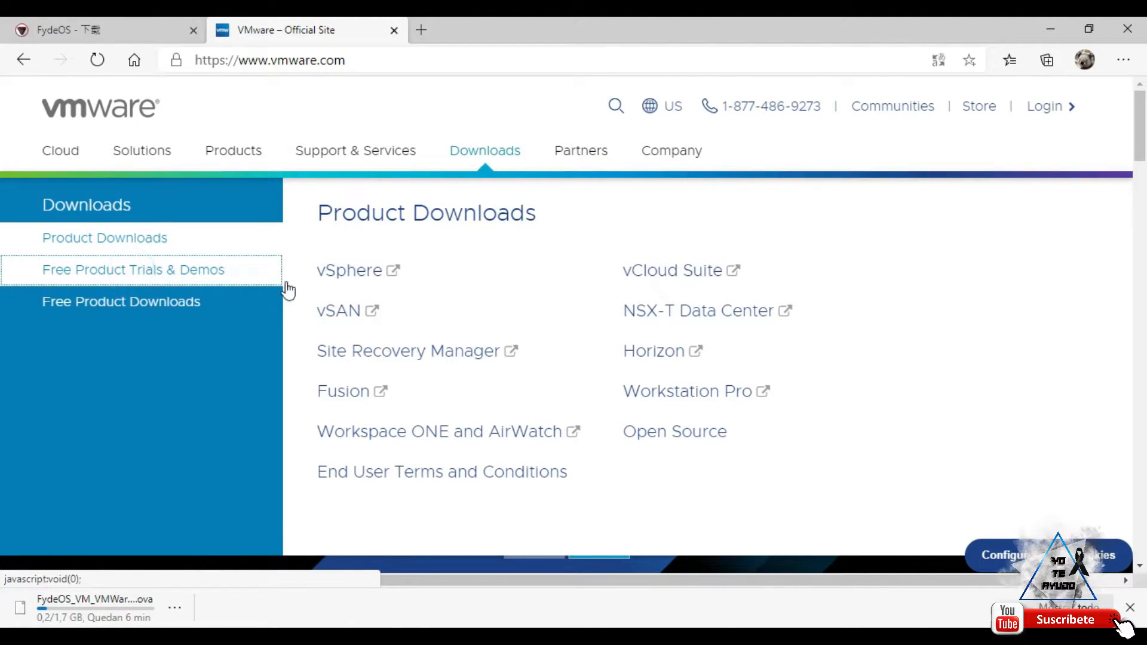
{"action": "left_click", "coordinate": [185, 273]}
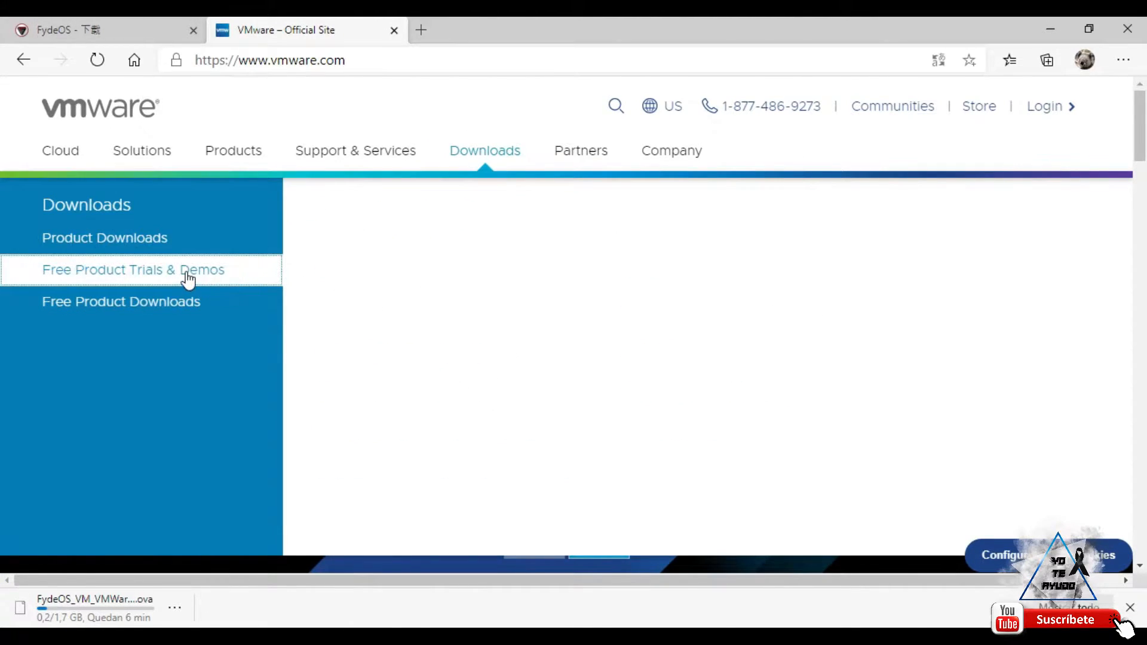
{"action": "left_click", "coordinate": [397, 394]}
{"action": "scroll", "coordinate": [625, 366], "scroll_direction": "down", "scroll_amount": 4}
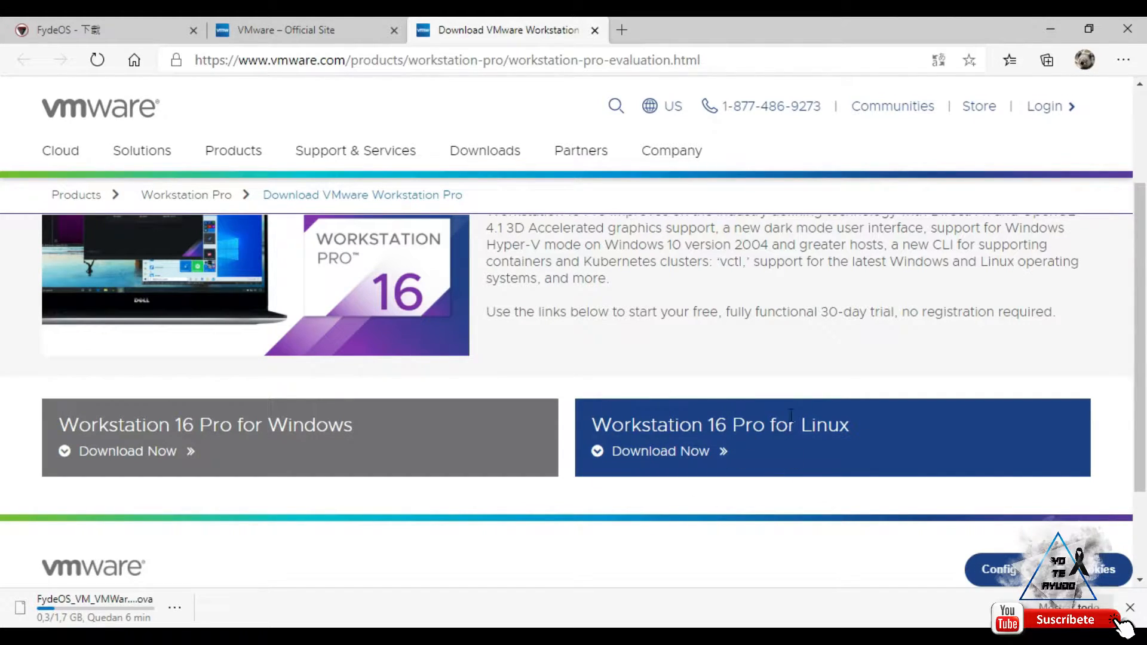
{"action": "left_click", "coordinate": [150, 455]}
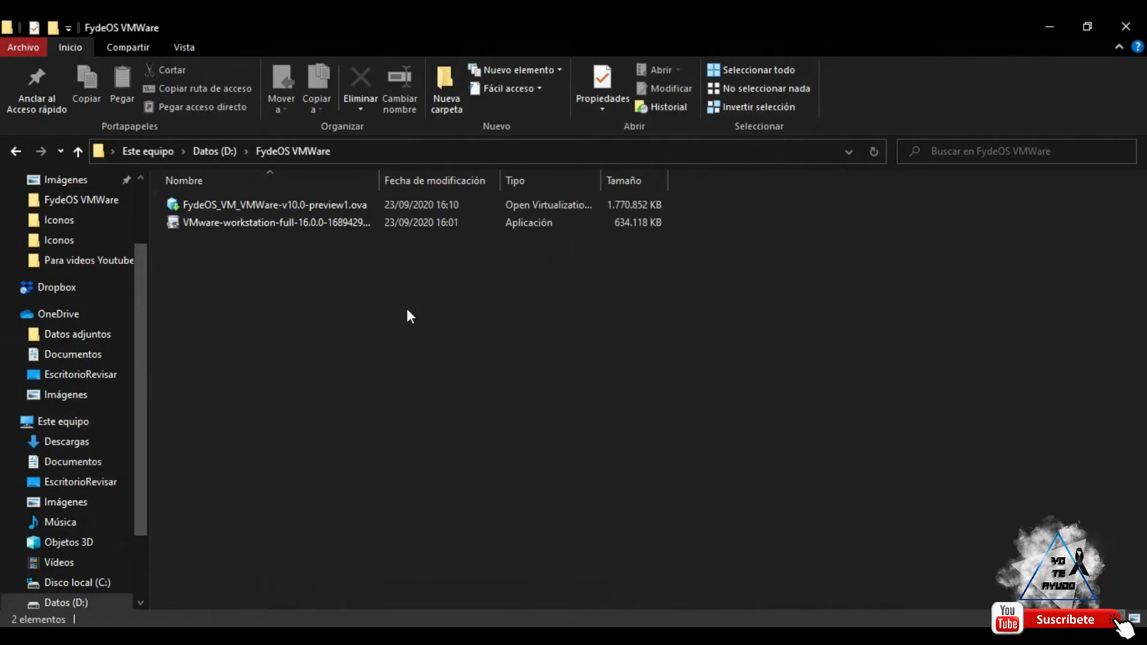
Launch the VMware Workstation 16 installer from the FydeOS VMWare folder and accept its license agreement.
{"action": "left_click_drag", "start_coordinate": [408, 309], "coordinate": [190, 206]}
{"action": "left_click", "coordinate": [264, 321]}
{"action": "double_click", "coordinate": [218, 223]}
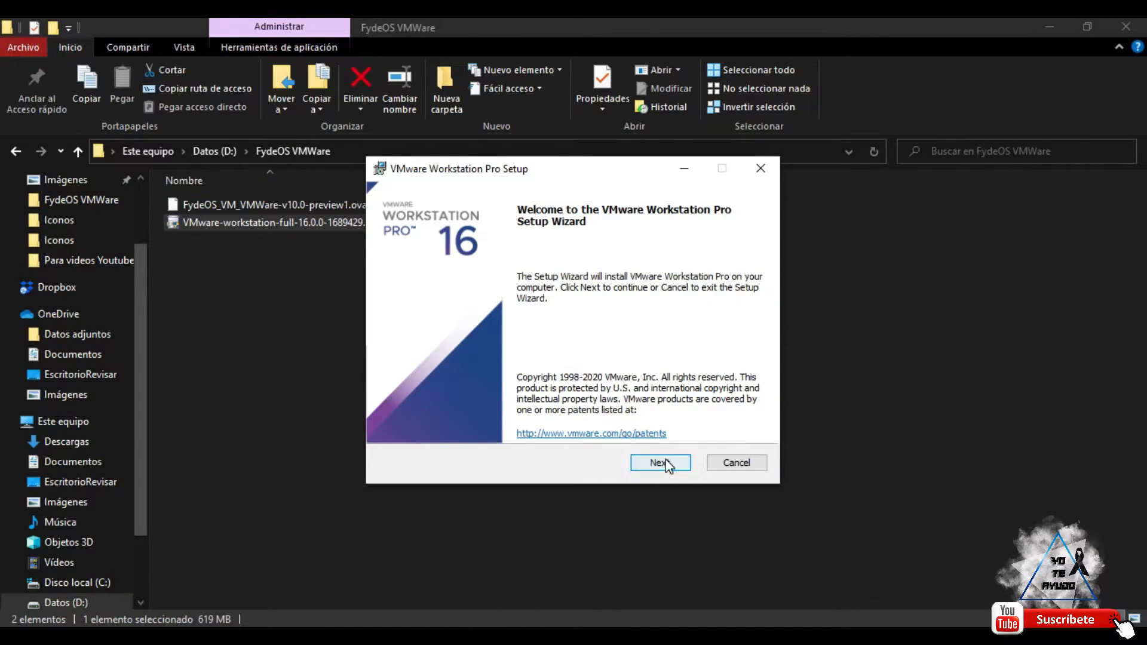
{"action": "left_click", "coordinate": [664, 463]}
{"action": "left_click", "coordinate": [393, 423]}
{"action": "left_click", "coordinate": [657, 462]}
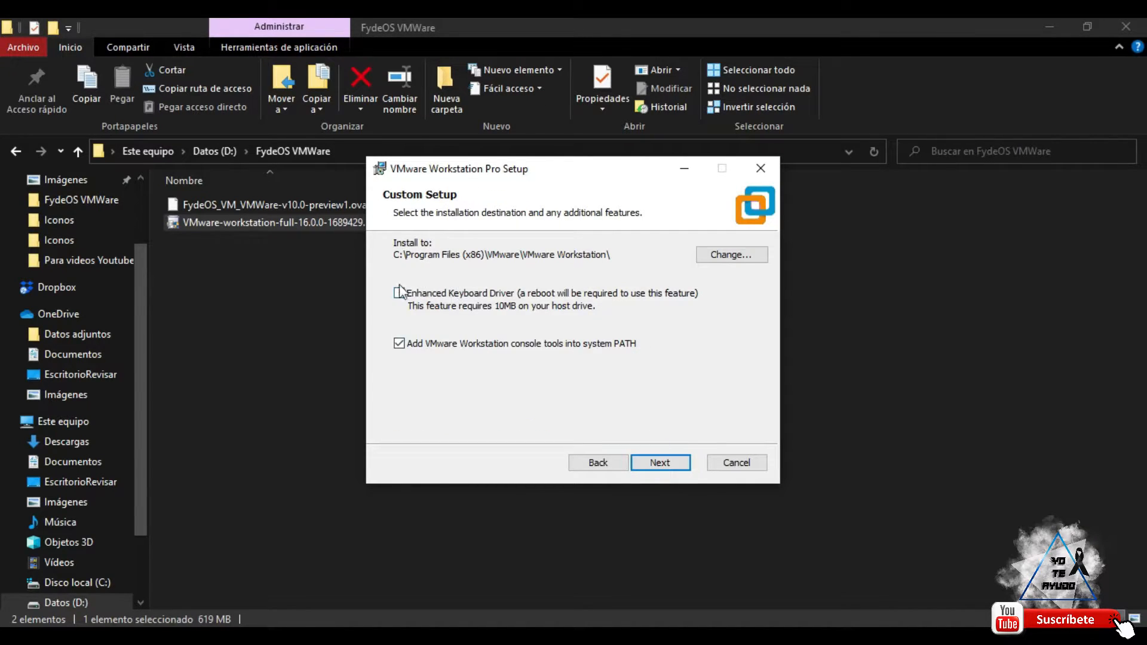
Include the Enhanced Keyboard Driver, keep the default update, experience program and shortcut options, and install VMware Workstation Pro through to the end.
{"action": "left_click", "coordinate": [399, 292]}
{"action": "left_click", "coordinate": [640, 464]}
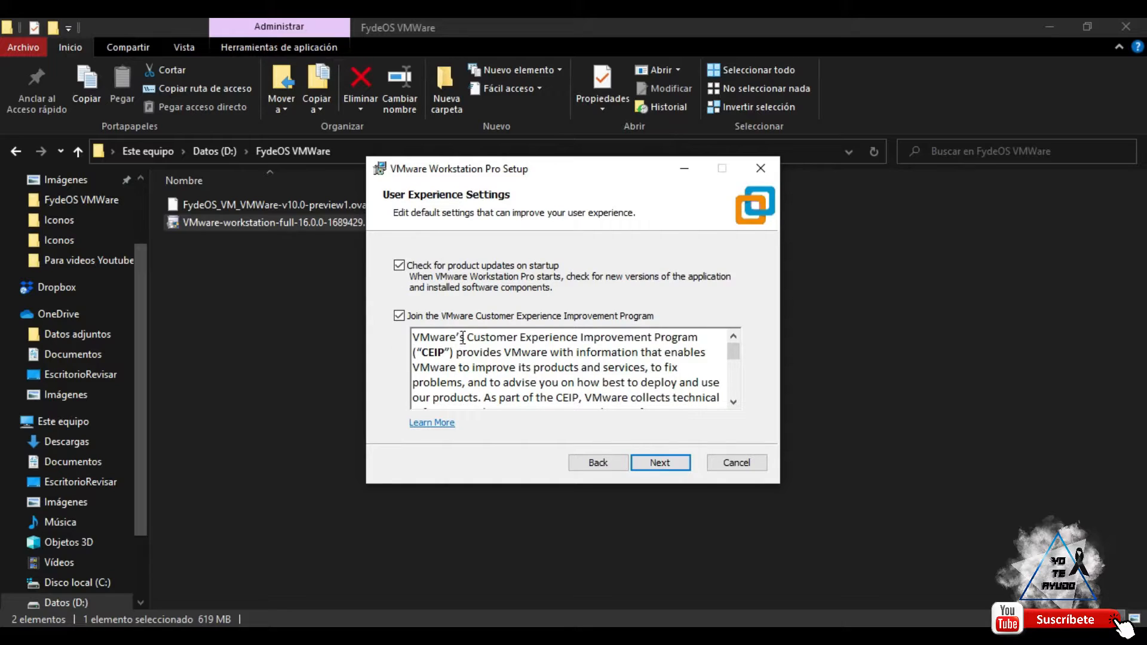
{"action": "left_click", "coordinate": [663, 464]}
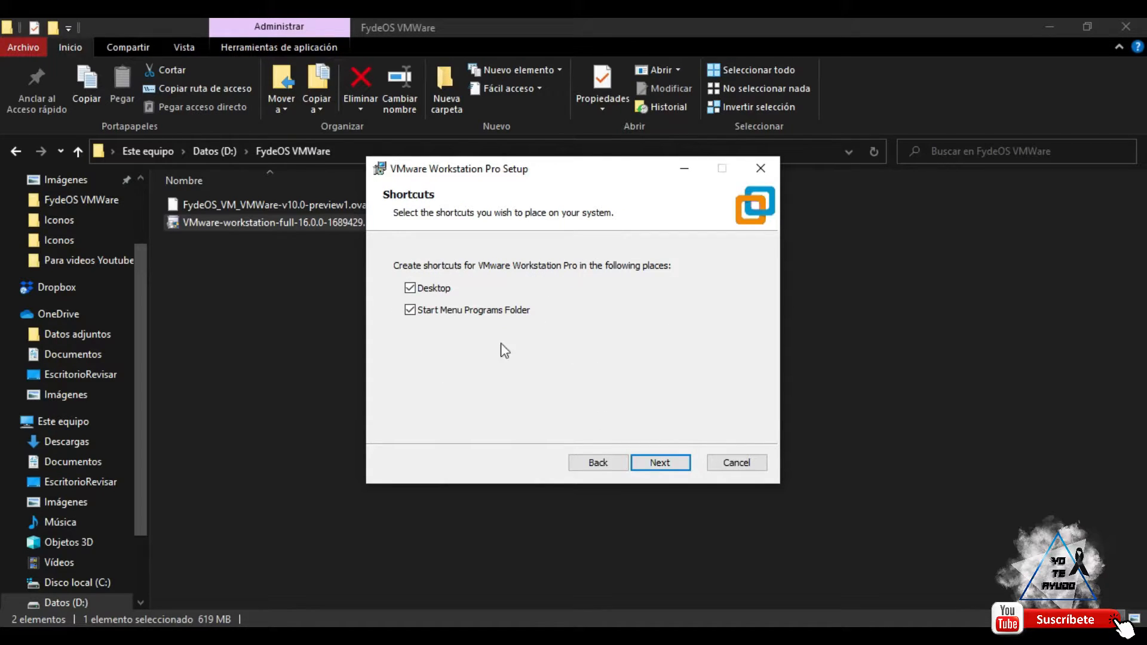
{"action": "left_click", "coordinate": [661, 464]}
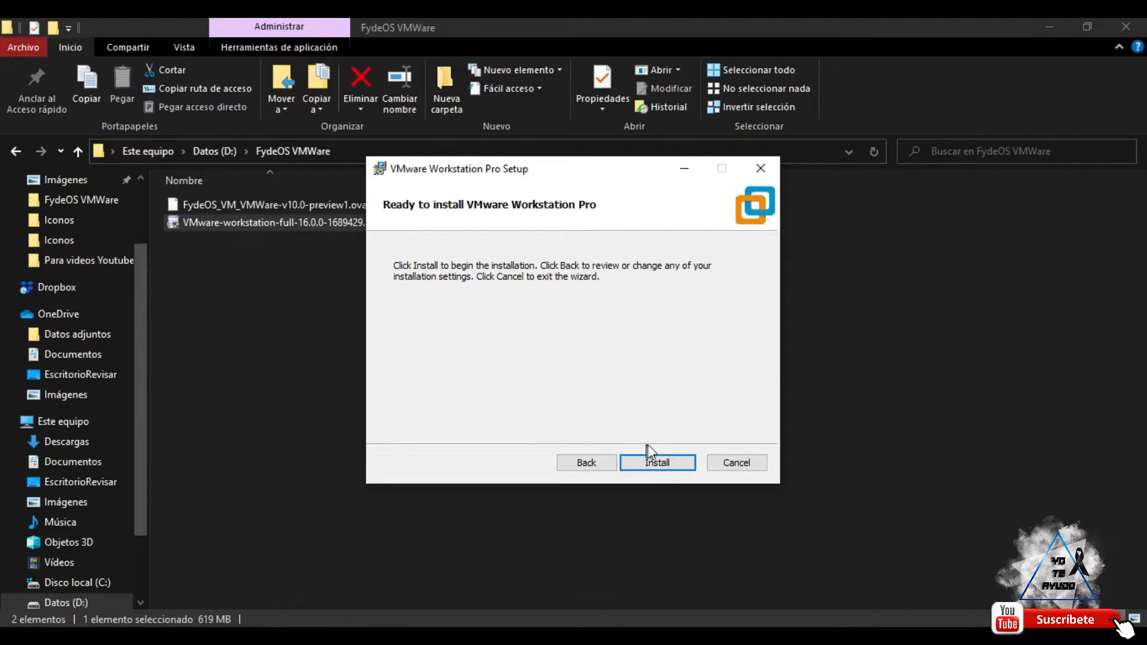
{"action": "left_click", "coordinate": [664, 465]}
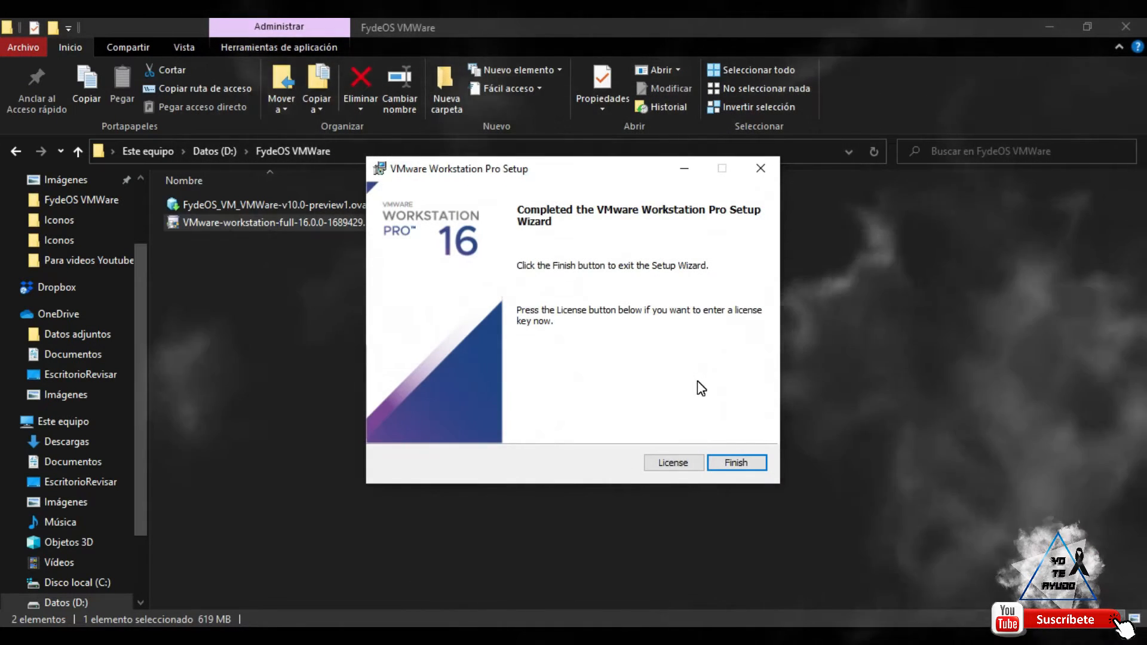
{"action": "left_click", "coordinate": [749, 467]}
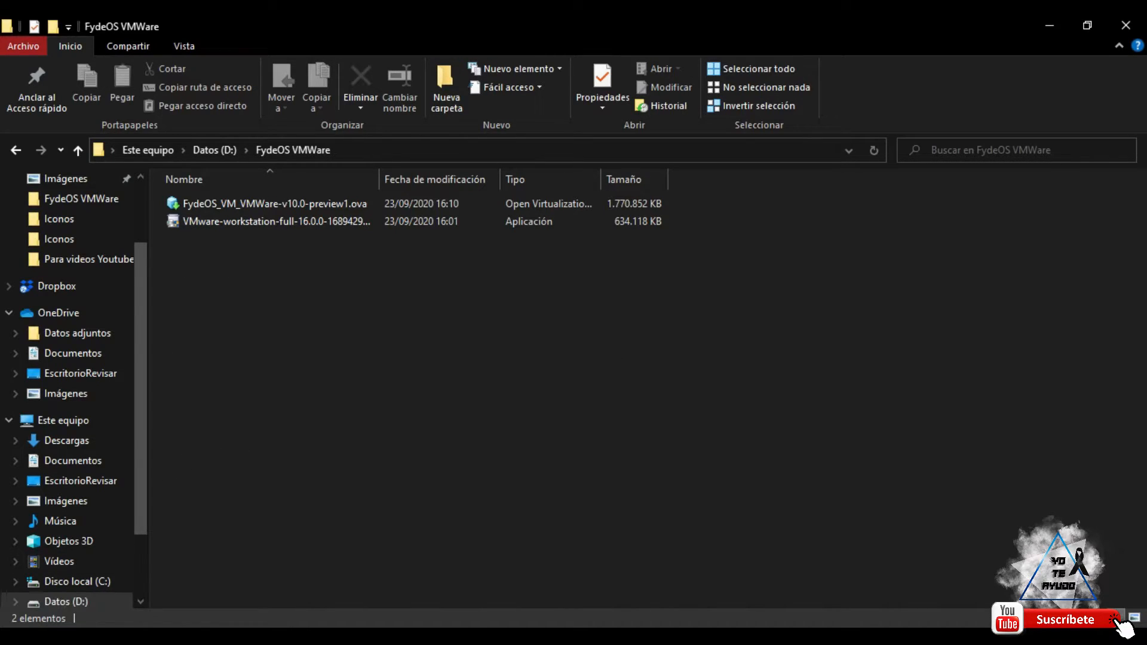
Switch to the newly installed VMware Workstation Pro.
{"action": "left_click", "coordinate": [15, 636]}
{"action": "left_click", "coordinate": [70, 235]}
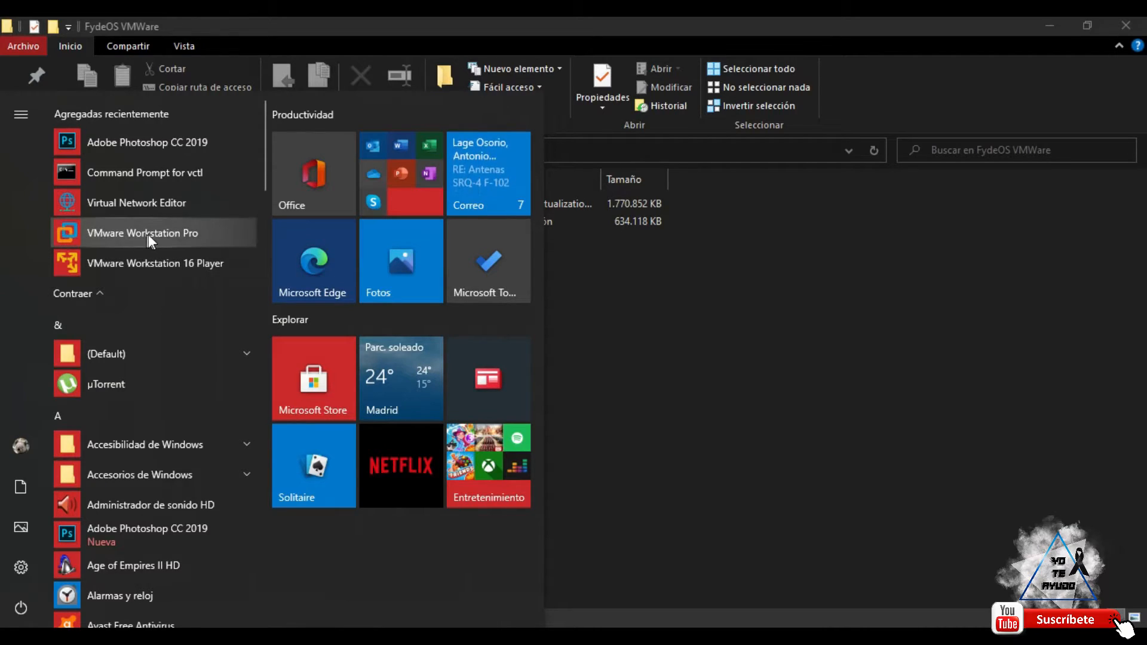
{"action": "left_click", "coordinate": [98, 236]}
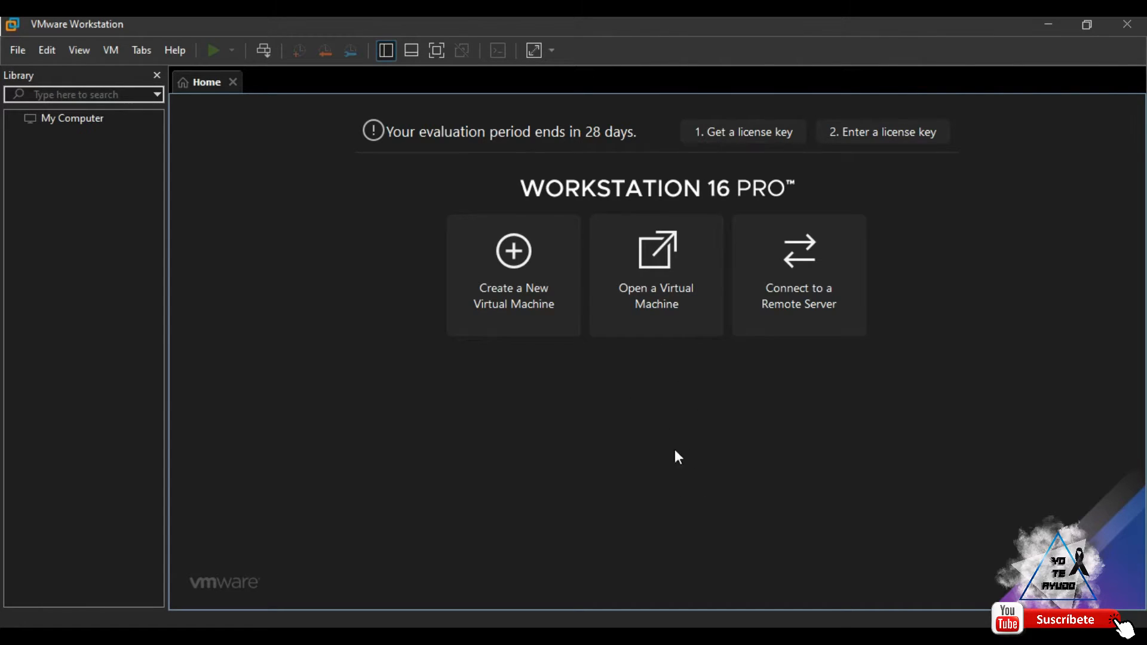
Open the virtual machine file FydeOS_VM_VMWare-v10.0-preview1.ova from the FydeOS VMWare folder on drive D.
{"action": "left_click", "coordinate": [662, 264]}
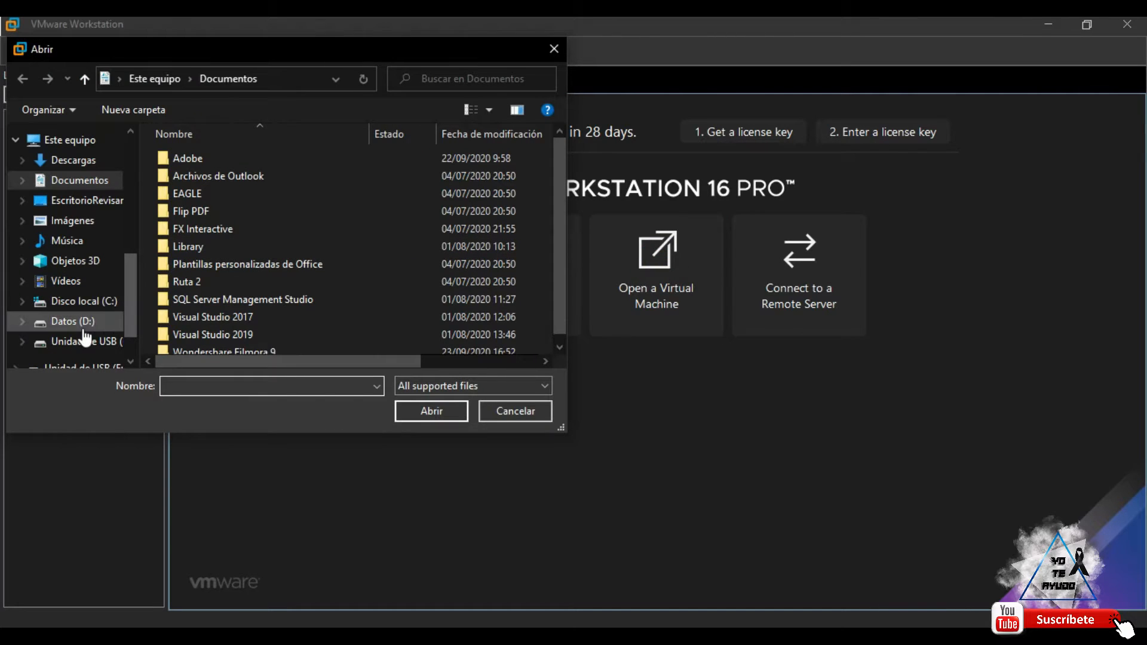
{"action": "left_click", "coordinate": [78, 322]}
{"action": "scroll", "coordinate": [215, 281], "scroll_direction": "down", "scroll_amount": 1}
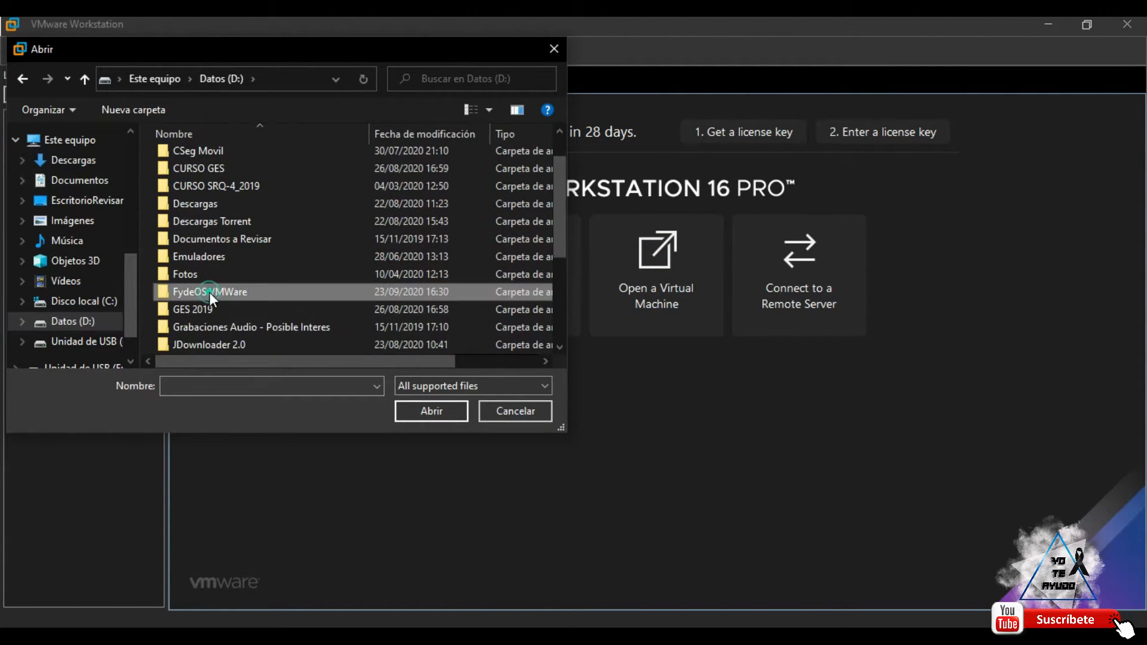
{"action": "double_click", "coordinate": [209, 293]}
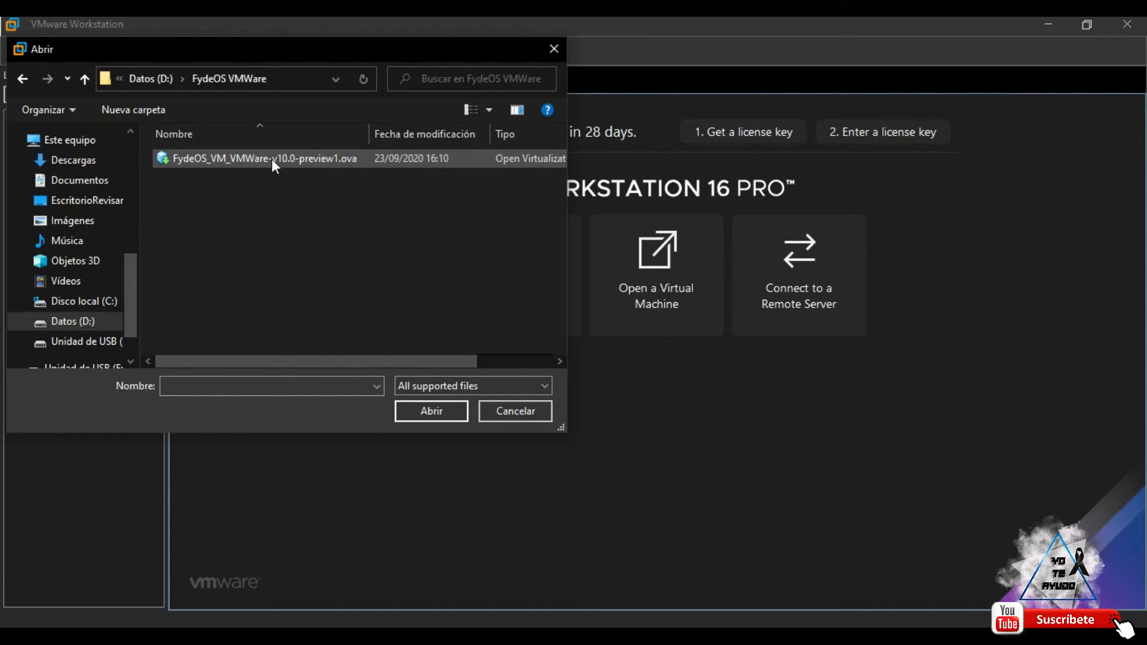
{"action": "left_click", "coordinate": [248, 158]}
{"action": "left_click", "coordinate": [441, 415]}
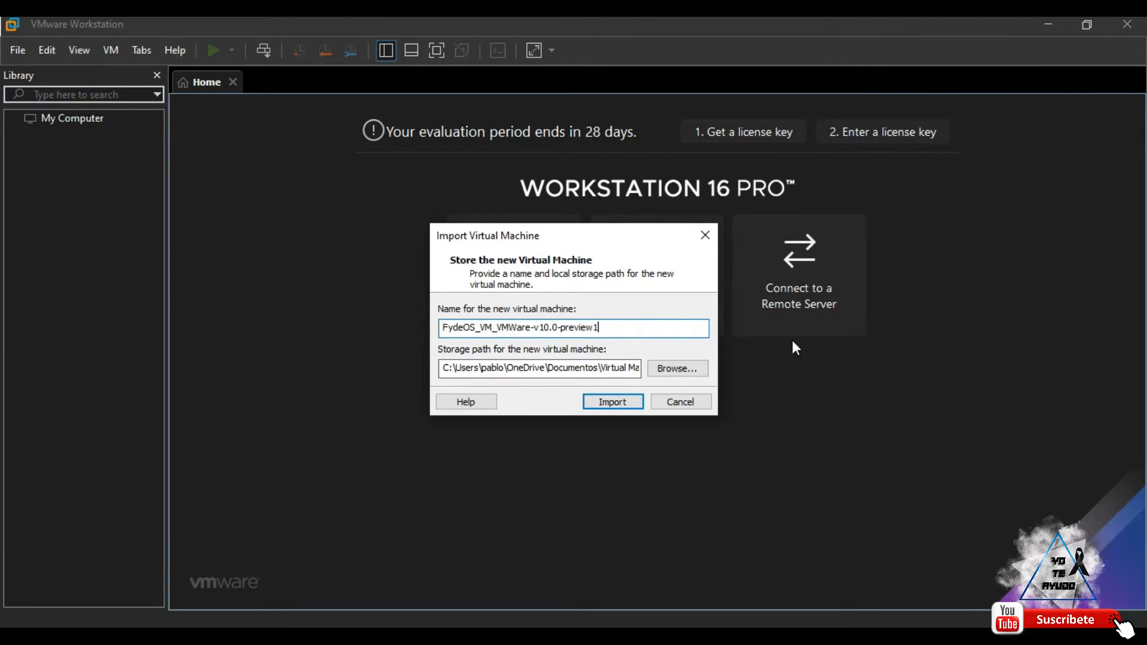
Import the virtual machine with the default name FydeOS_VM_VMWare-v10.0-preview1 and the default storage path.
{"action": "left_click", "coordinate": [624, 335]}
{"action": "left_click_drag", "start_coordinate": [624, 335], "coordinate": [442, 327]}
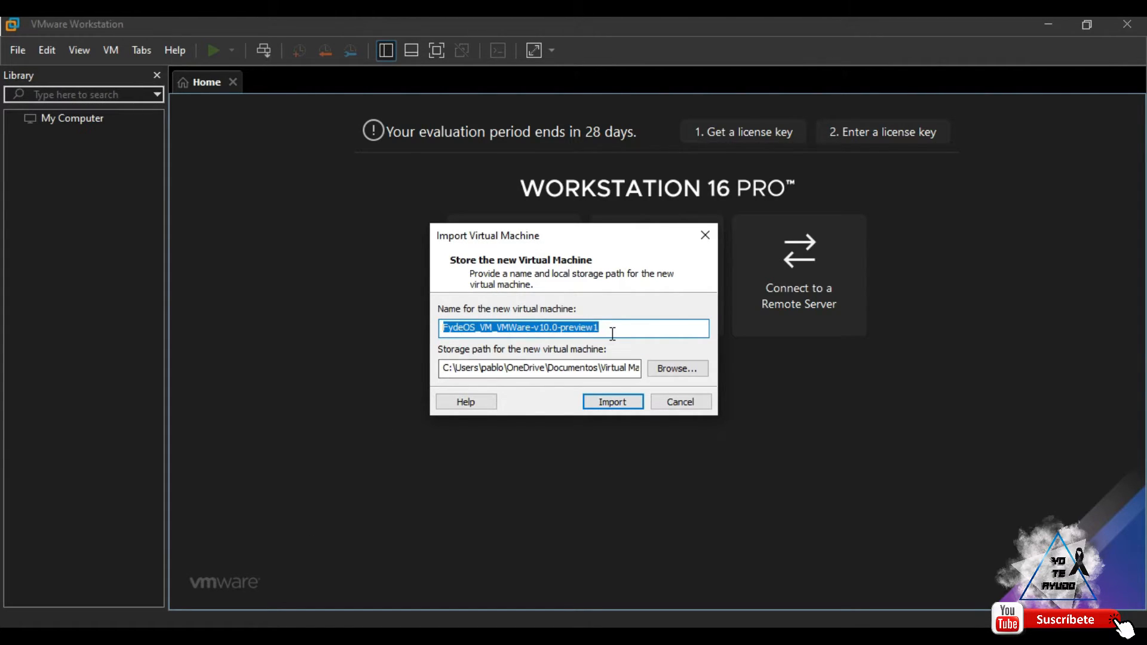
{"action": "left_click", "coordinate": [634, 402]}
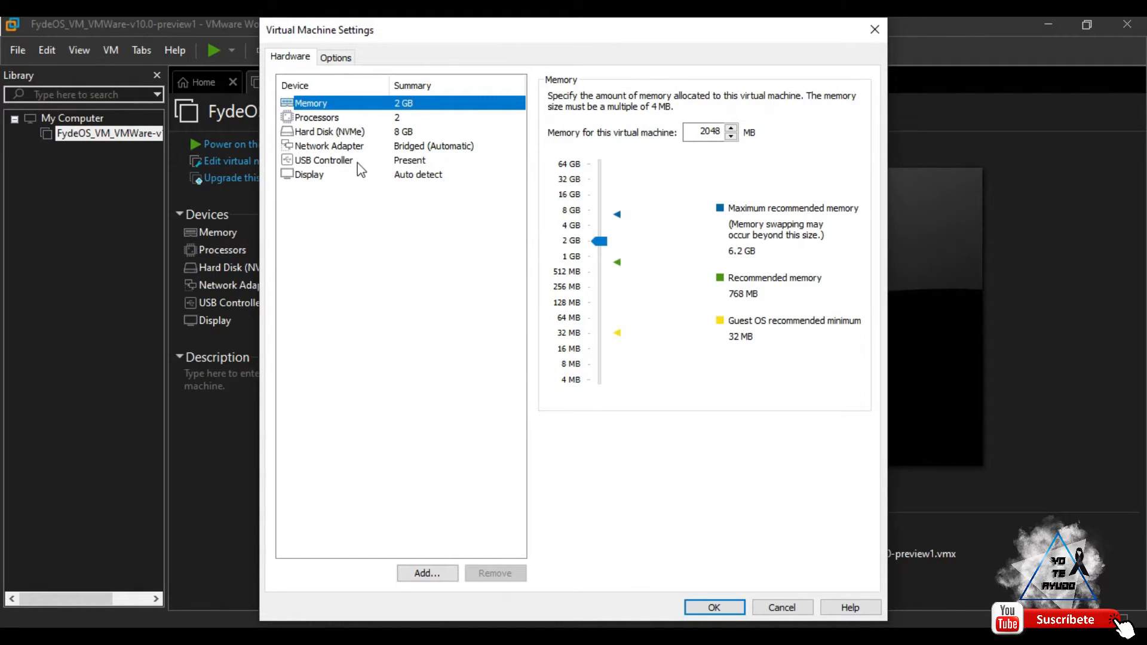
Enable Virtualize Intel VT-x/EPT or AMD-V/RVI for the virtual machine's processors, and power the machine on.
{"action": "left_click", "coordinate": [315, 122]}
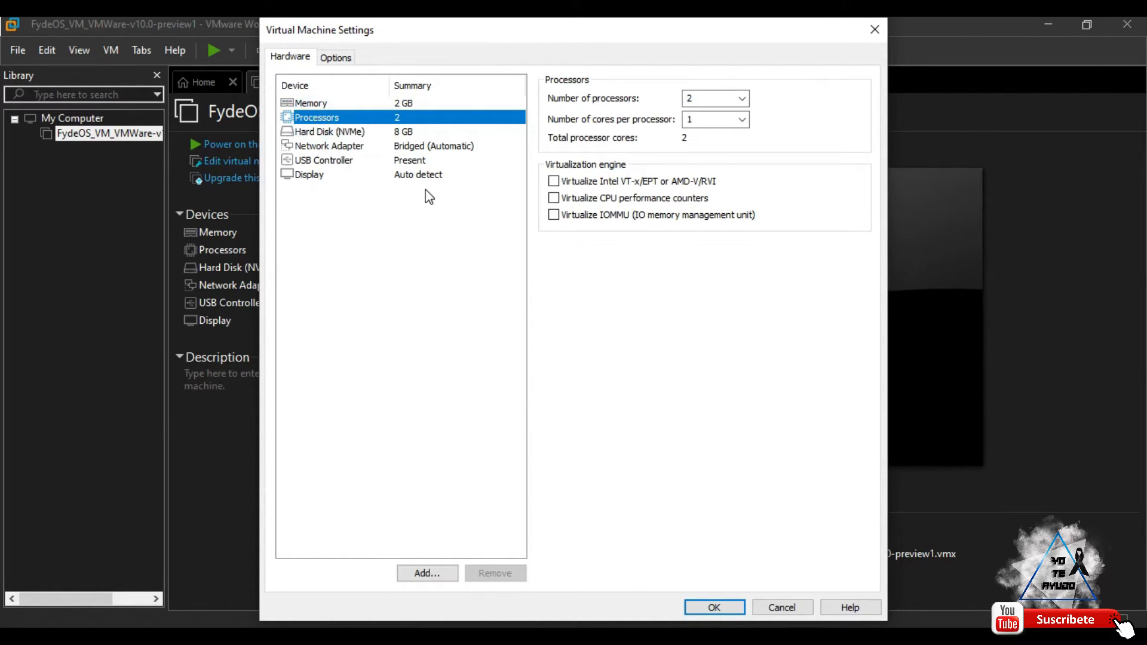
{"action": "left_click", "coordinate": [553, 184]}
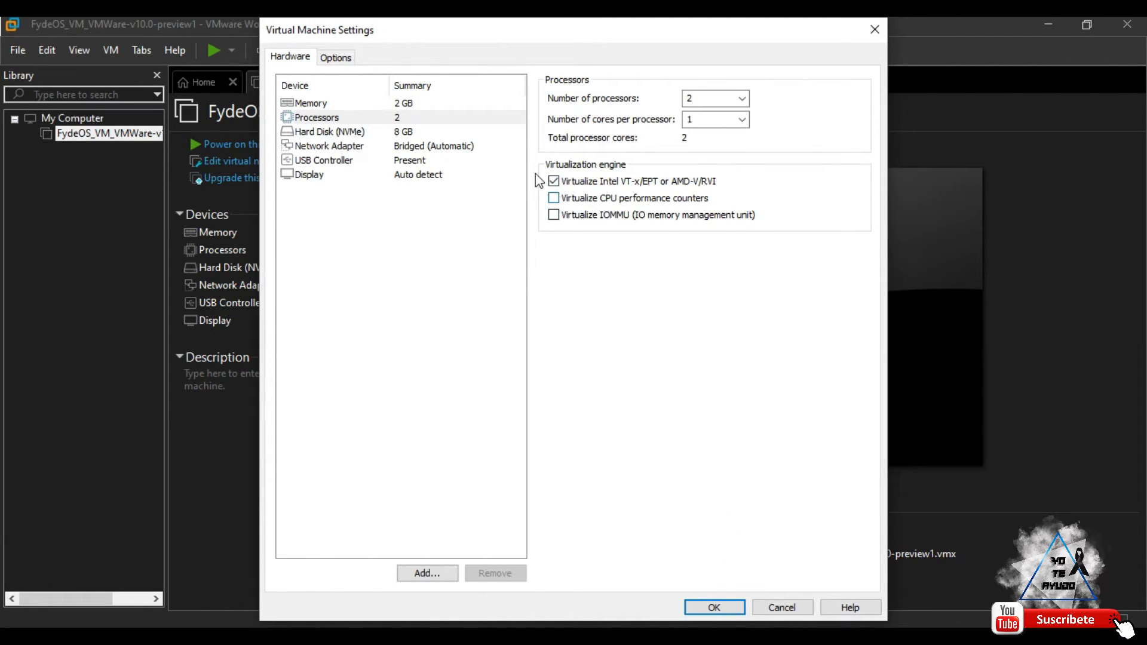
{"action": "left_click", "coordinate": [720, 606]}
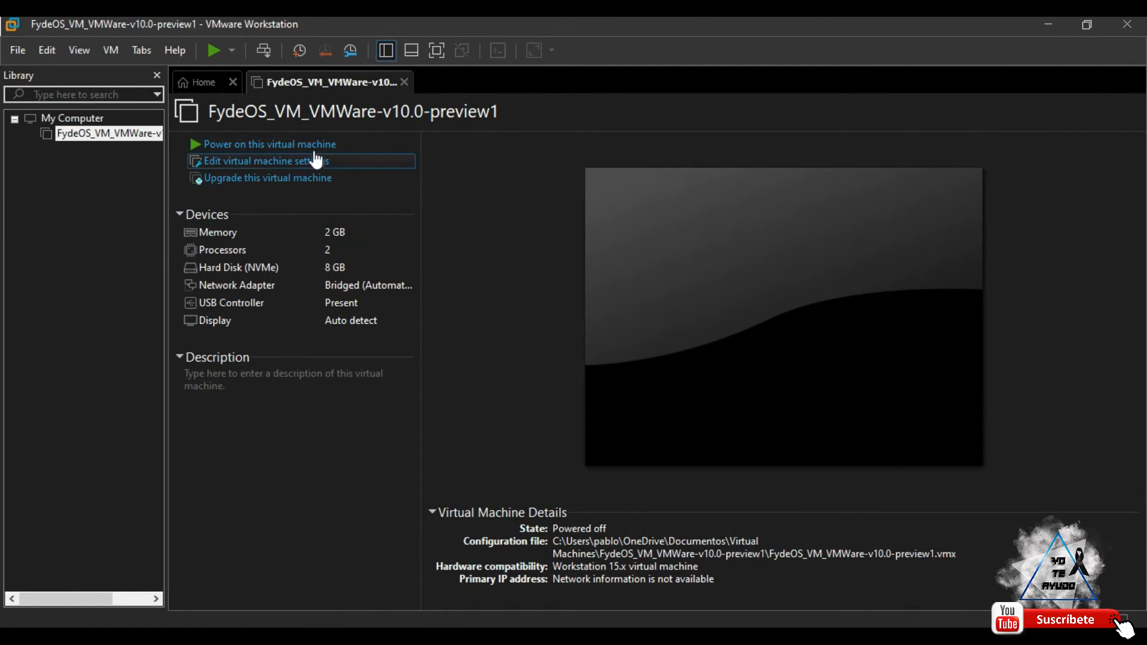
{"action": "left_click", "coordinate": [265, 150]}
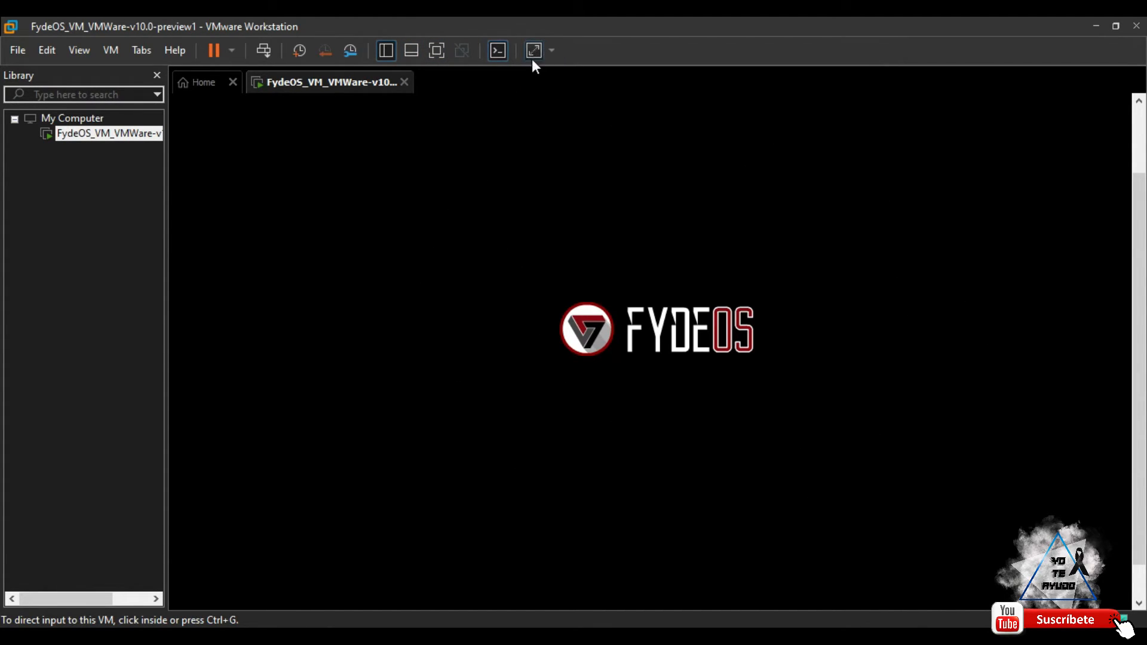
{"action": "left_click", "coordinate": [411, 47]}
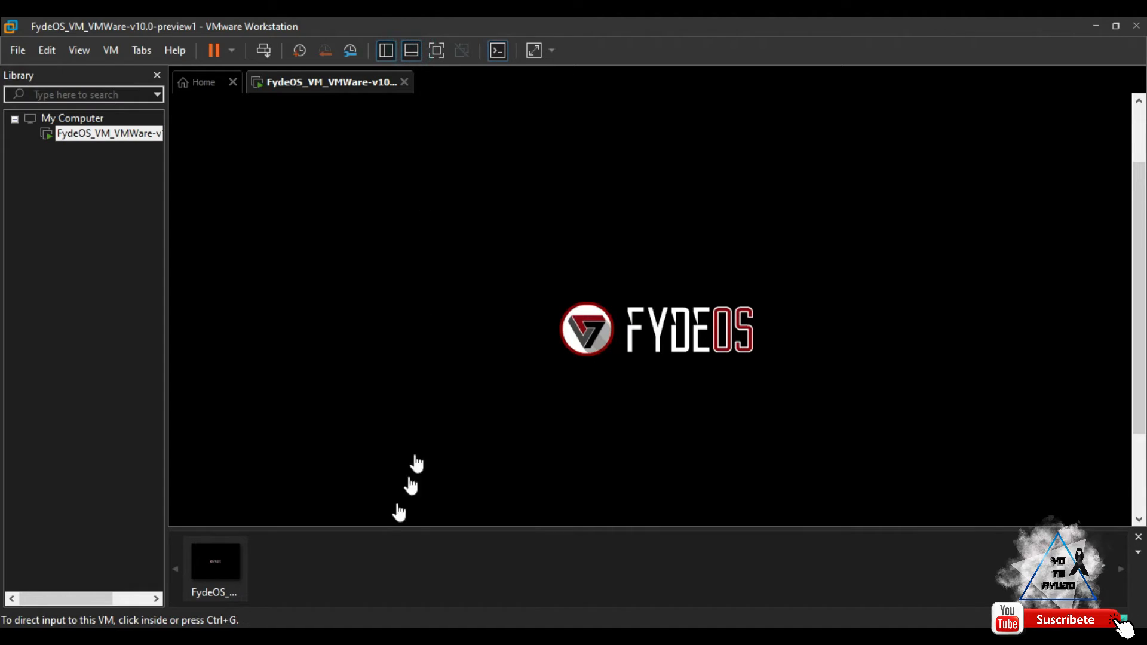
{"action": "left_click", "coordinate": [411, 51]}
{"action": "left_click", "coordinate": [386, 50]}
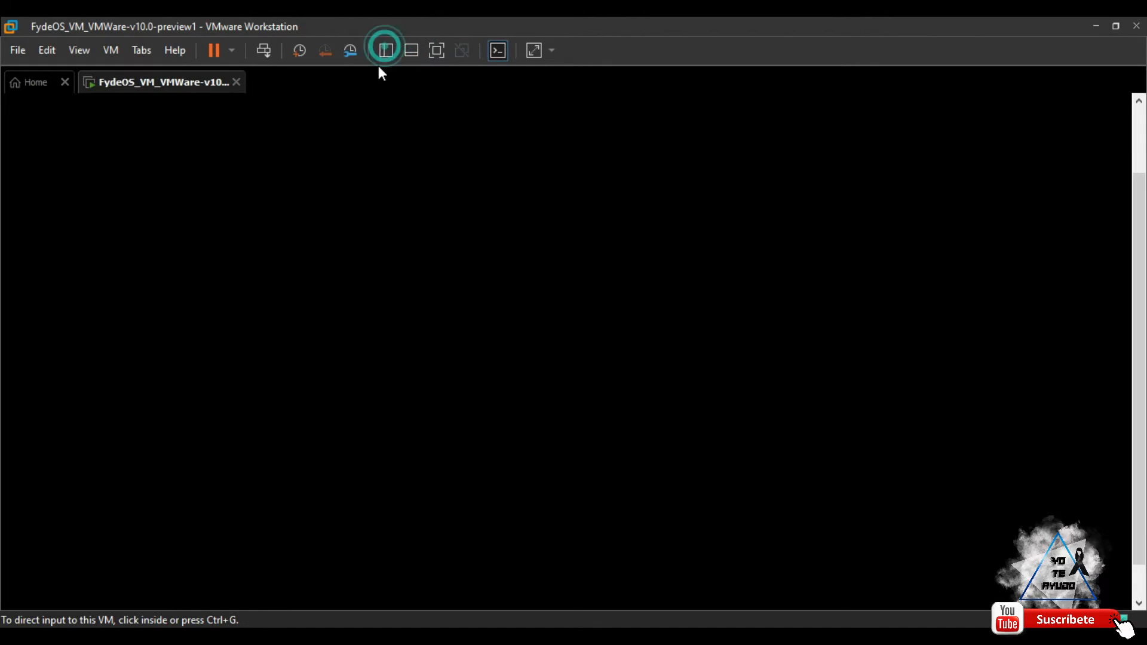
{"action": "left_click", "coordinate": [386, 51]}
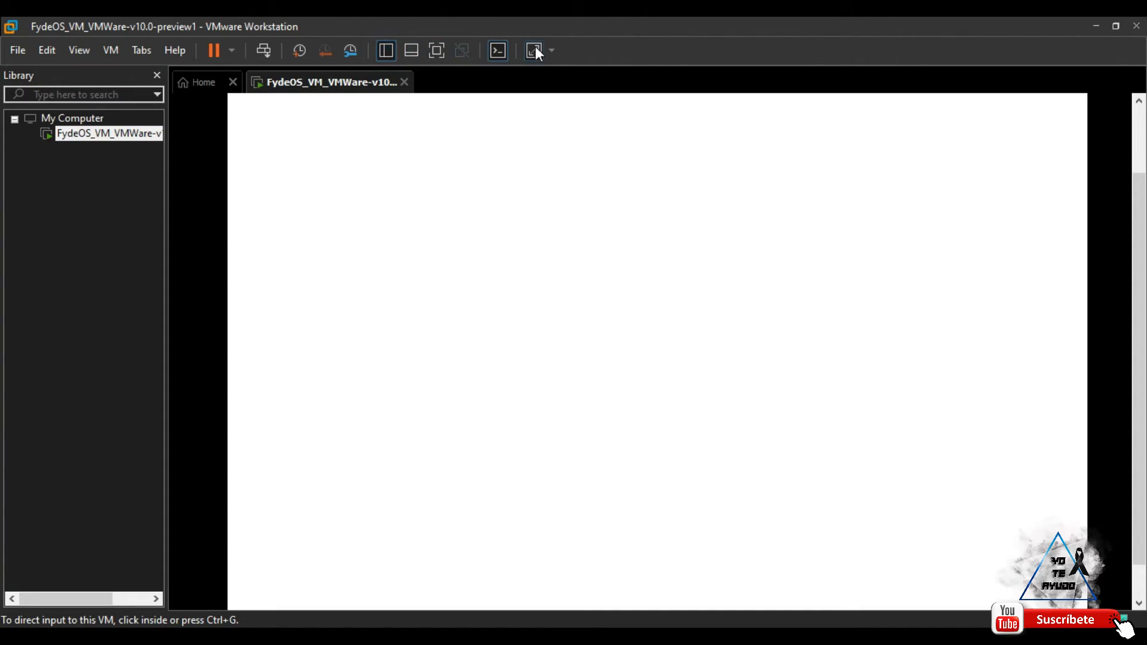
{"action": "left_click", "coordinate": [380, 50]}
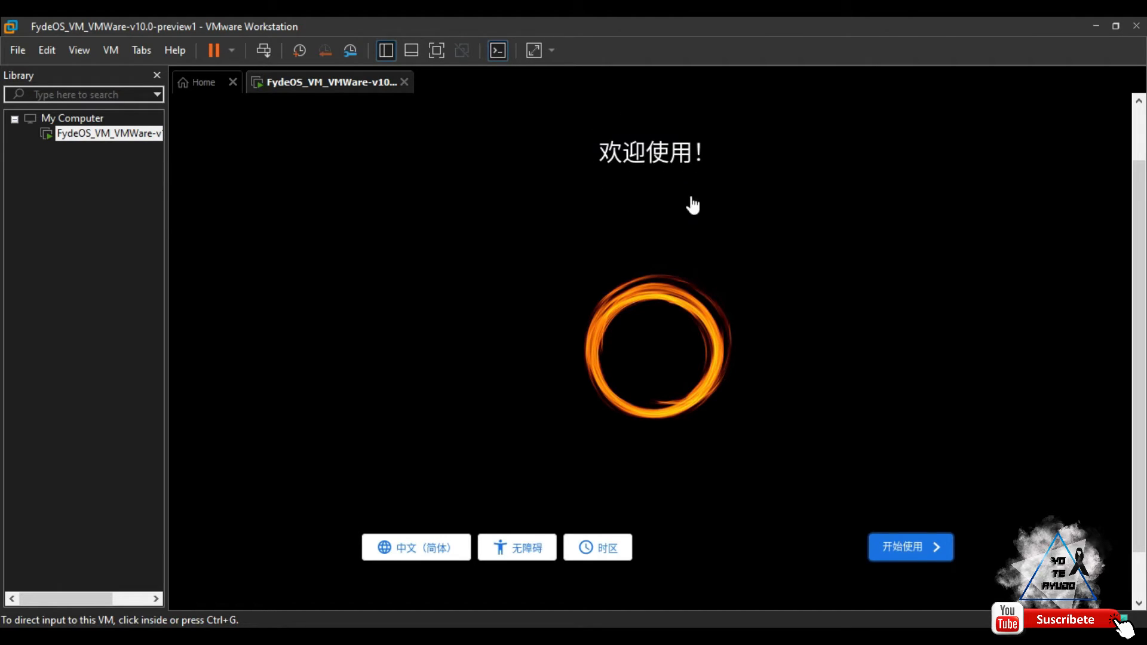
Set the FydeOS system language to español and the keyboard layout to Español, and accept the settings.
{"action": "left_click", "coordinate": [387, 549]}
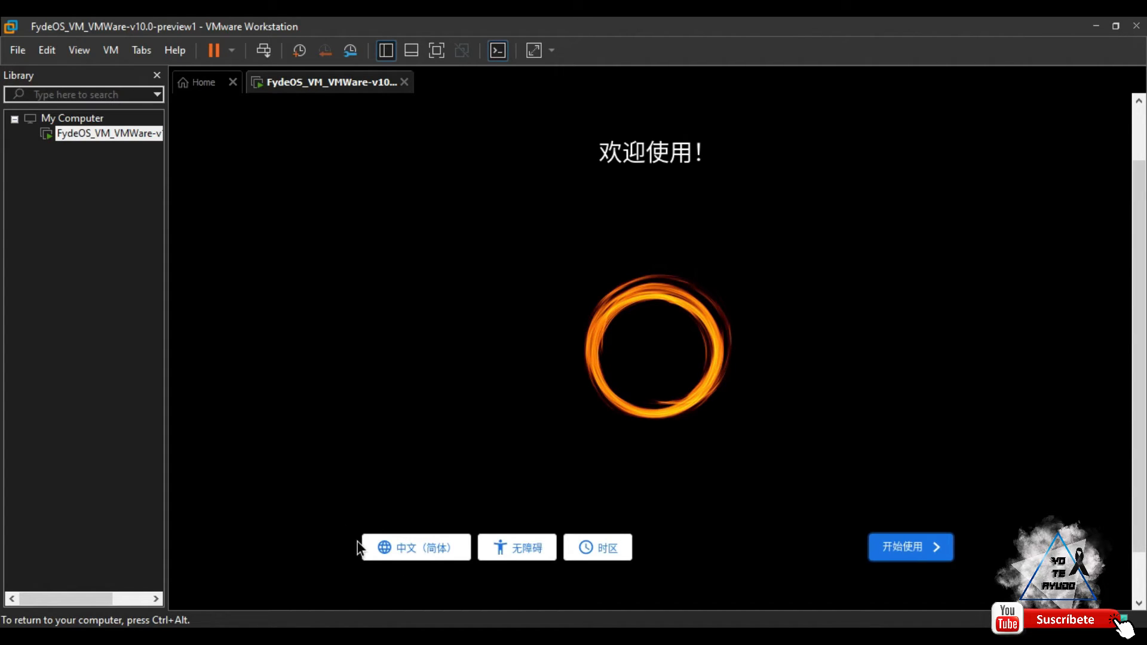
{"action": "left_click", "coordinate": [395, 548]}
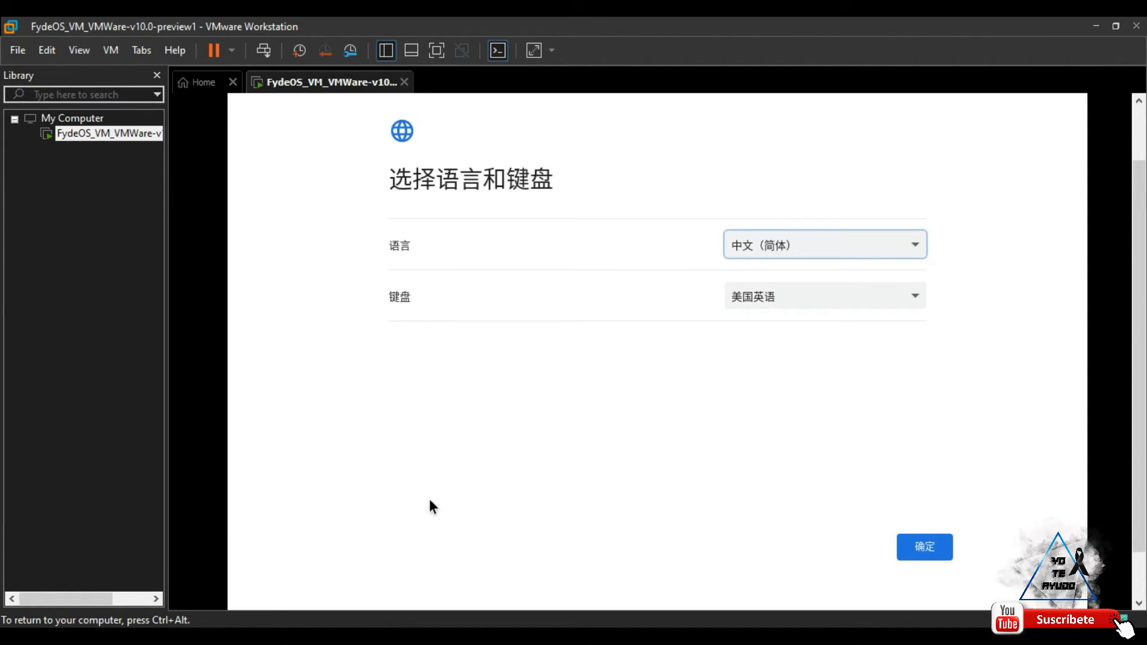
{"action": "left_click", "coordinate": [914, 245]}
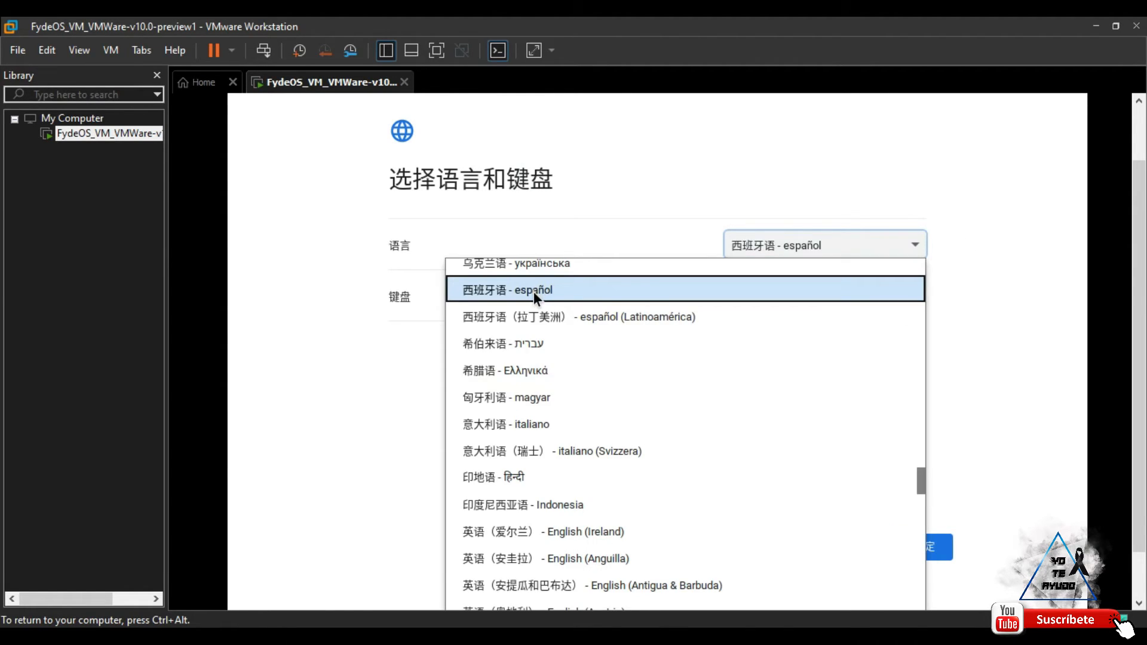
{"action": "left_click", "coordinate": [533, 291]}
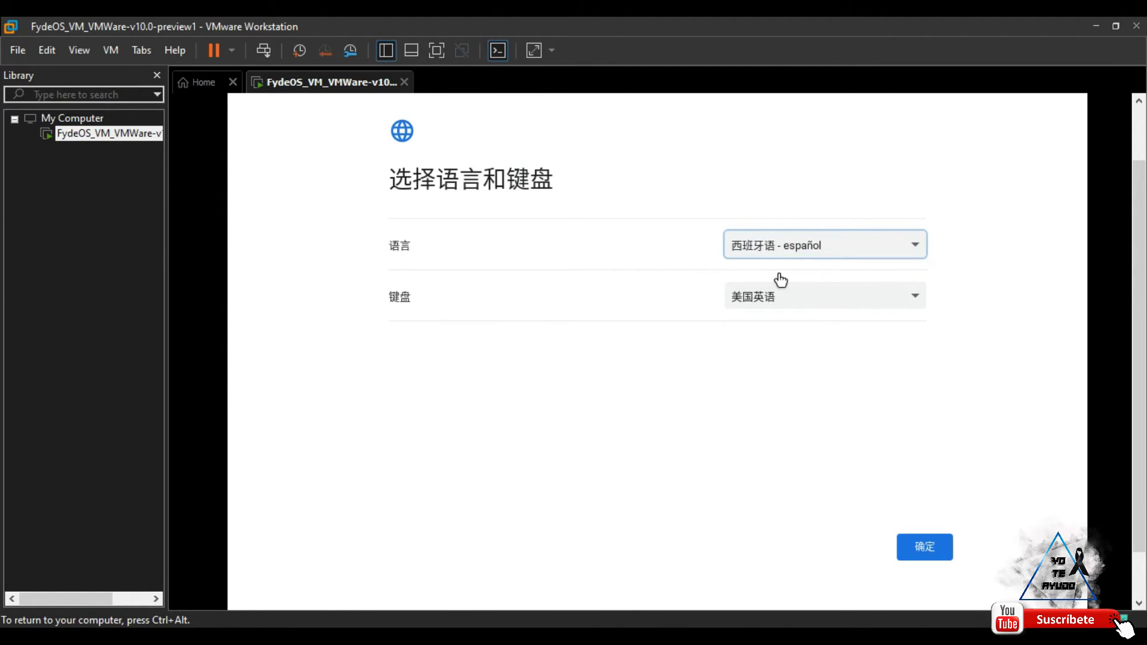
{"action": "left_click", "coordinate": [918, 304]}
{"action": "left_click", "coordinate": [755, 359]}
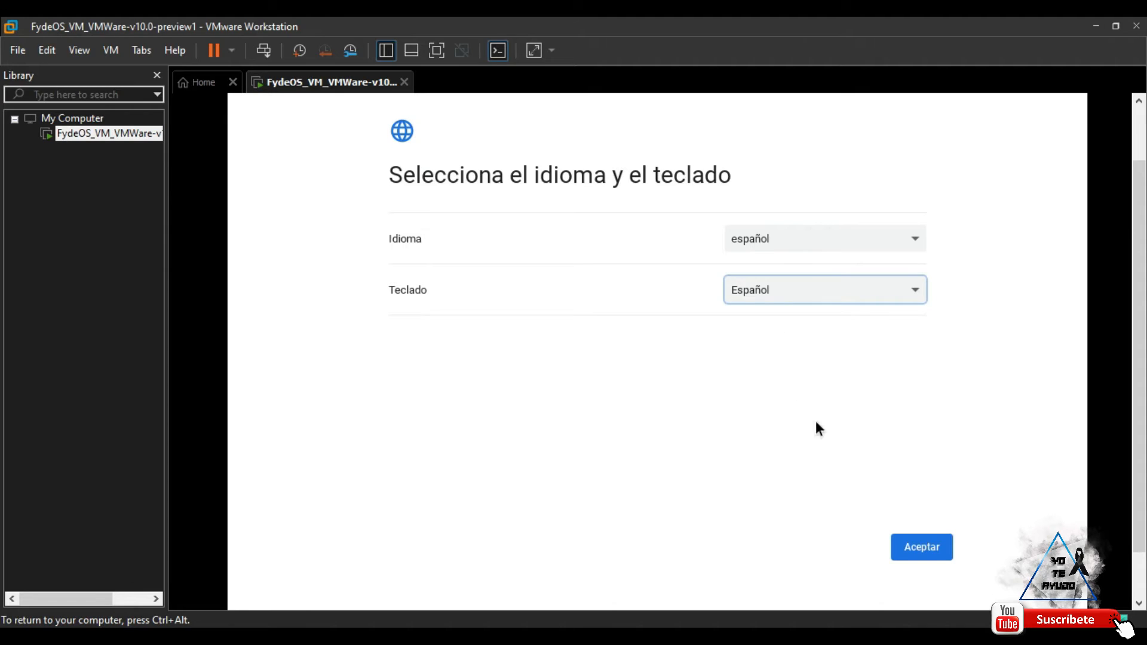
{"action": "left_click", "coordinate": [932, 554]}
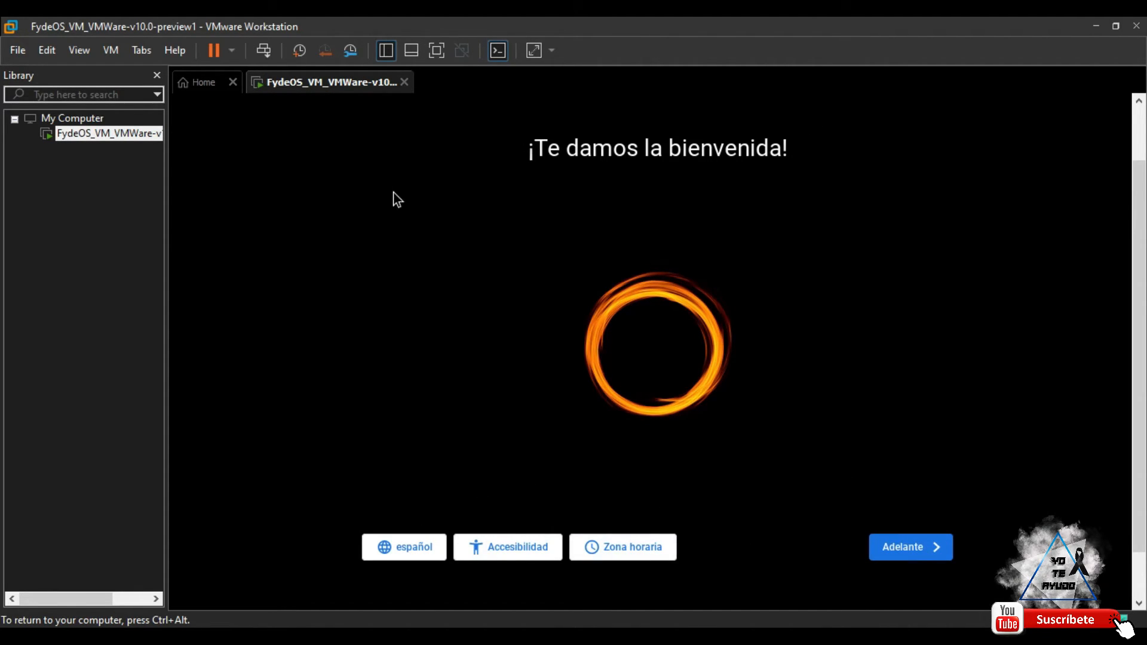
Continue the FydeOS setup with the Ethernet connection and agree to the FydeOS license terms.
{"action": "left_click", "coordinate": [935, 557]}
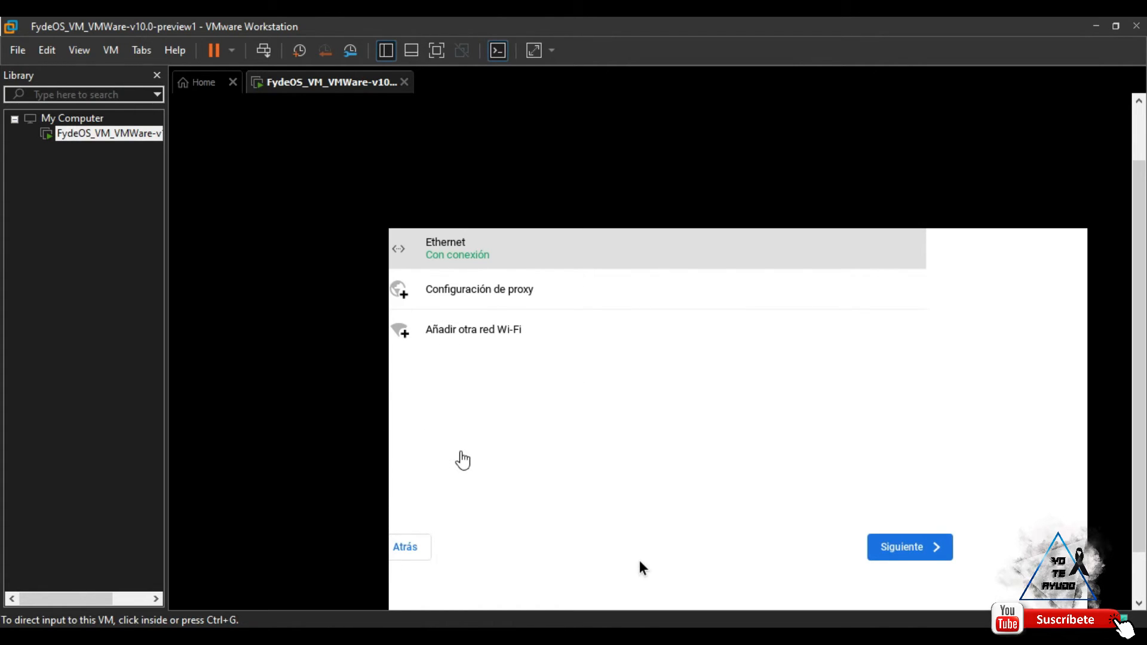
{"action": "left_click", "coordinate": [640, 562]}
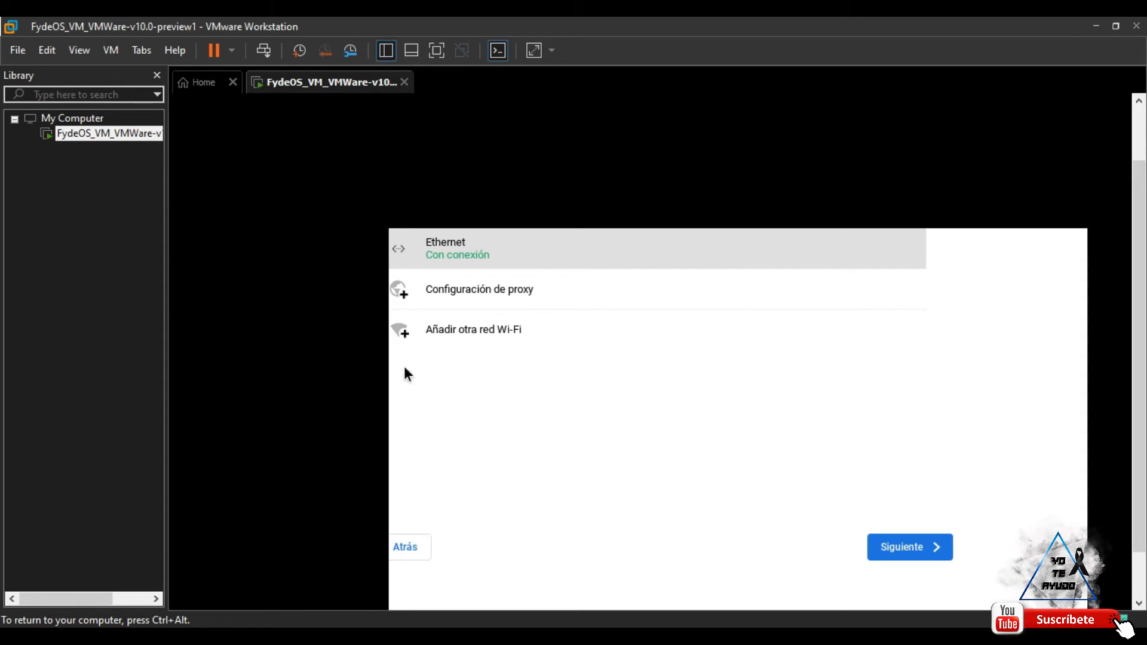
{"action": "left_click", "coordinate": [932, 552]}
{"action": "scroll", "coordinate": [669, 342], "scroll_direction": "down", "scroll_amount": 15}
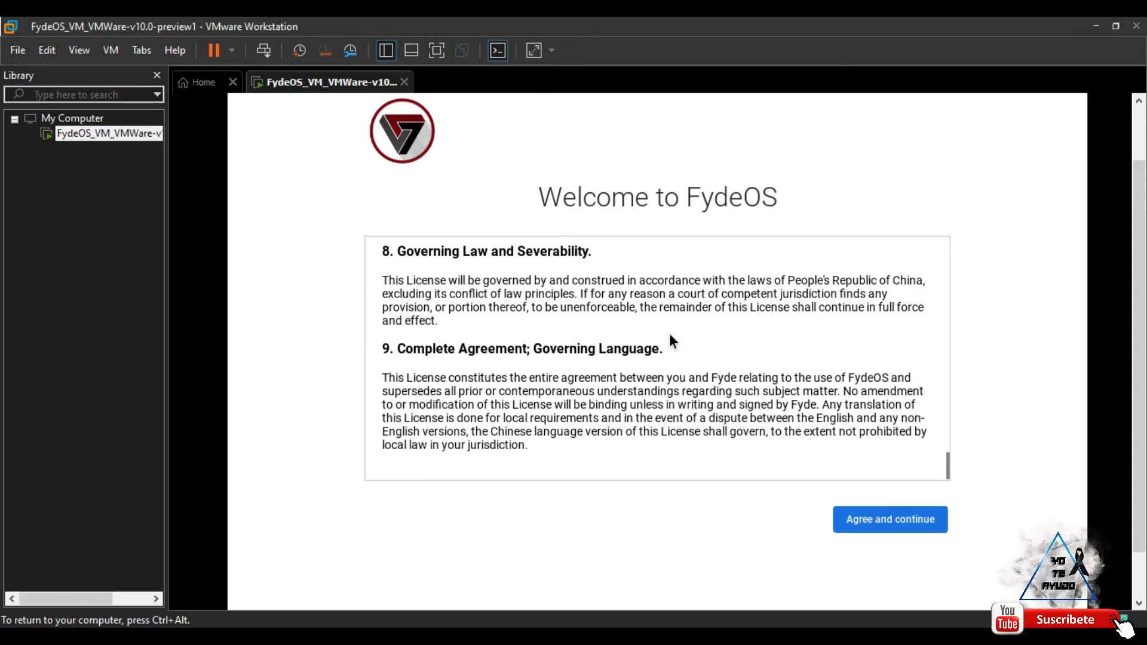
{"action": "left_click", "coordinate": [886, 521]}
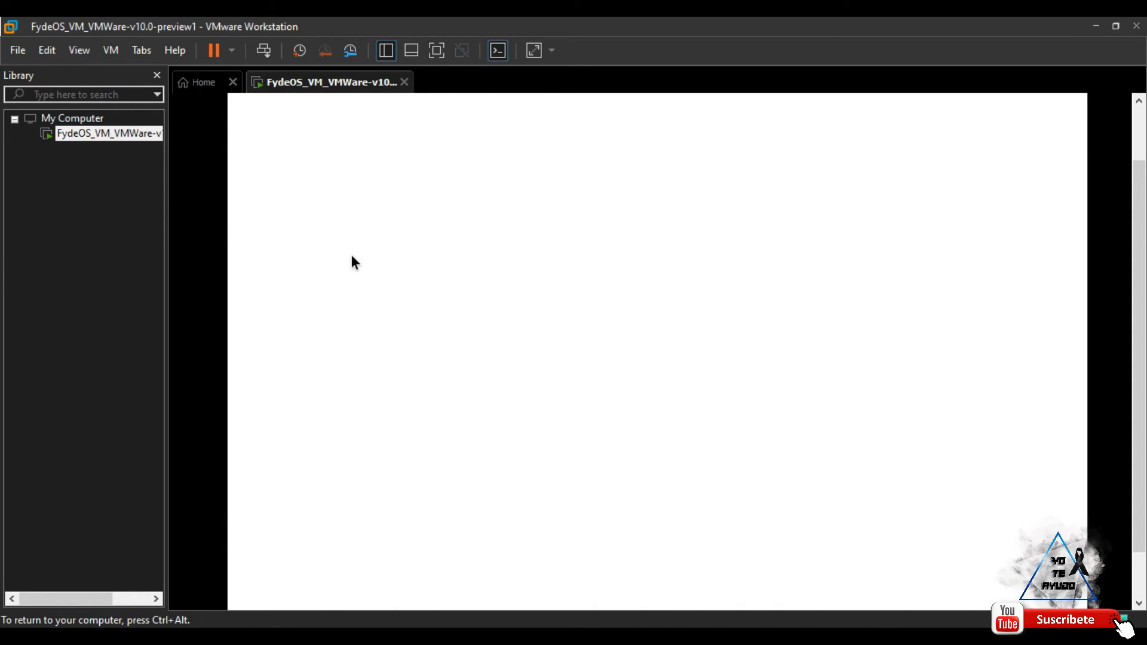